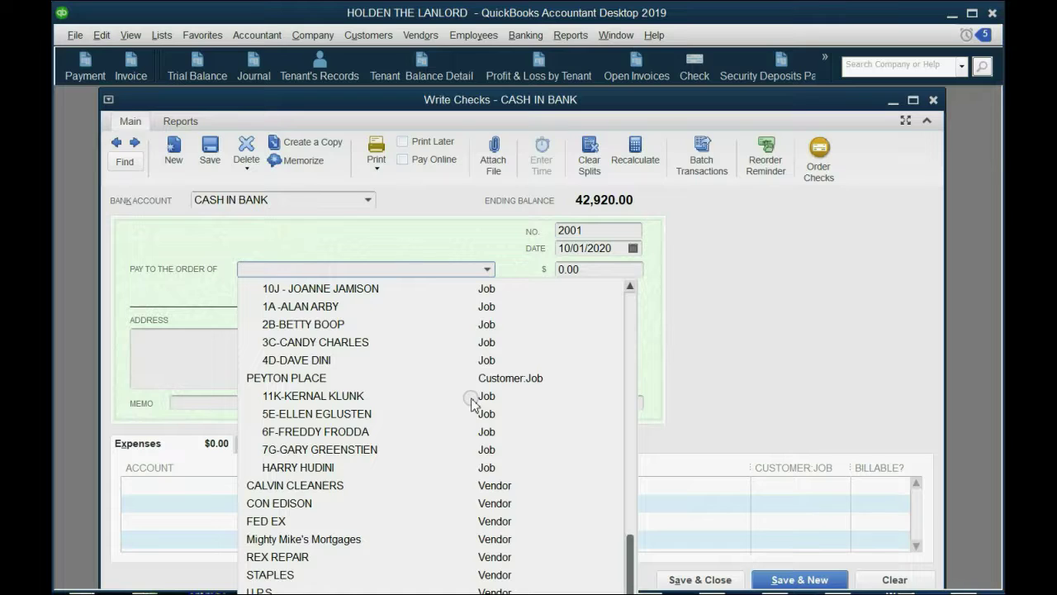
# Make out the check to Mighty Mike's Mortgages, dated 10/01/2020, for 30,000.00
pyautogui.click(353, 538)
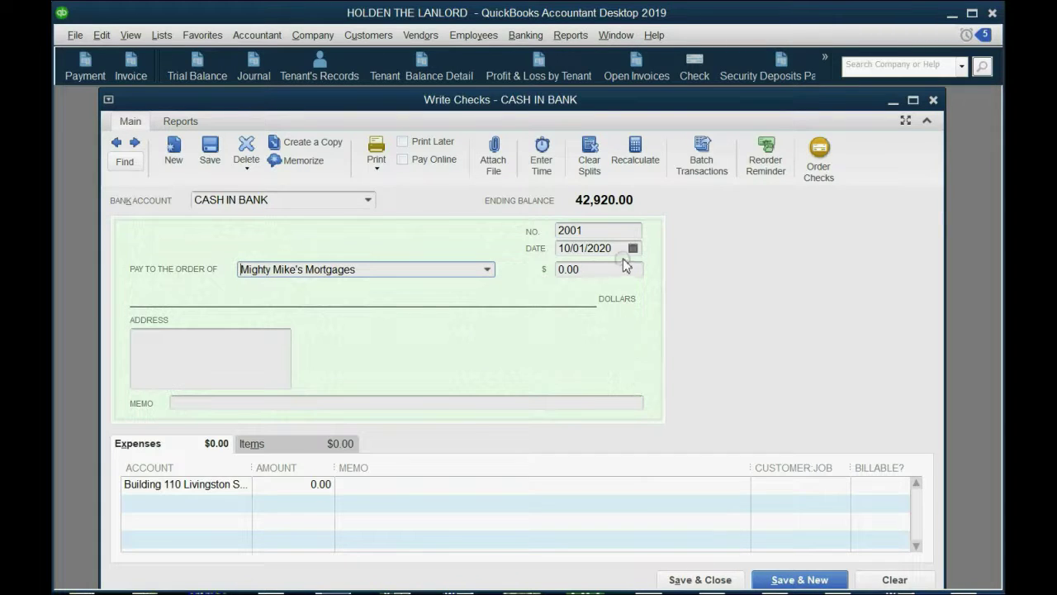
pyautogui.hotkey('alt', 'Tab')
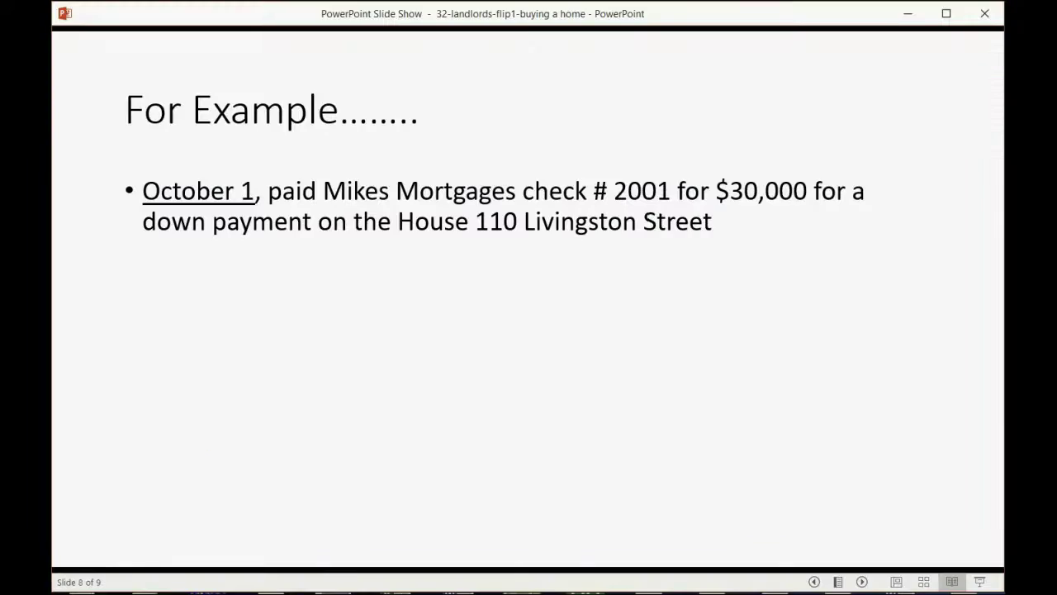
pyautogui.hotkey('alt', 'Tab')
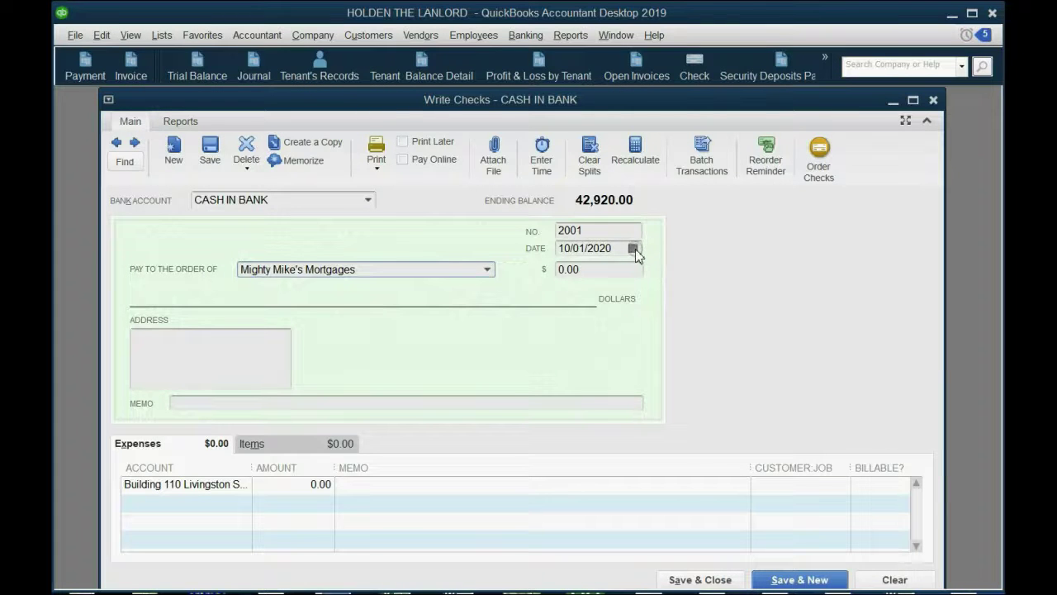
pyautogui.click(632, 249)
pyautogui.click(651, 324)
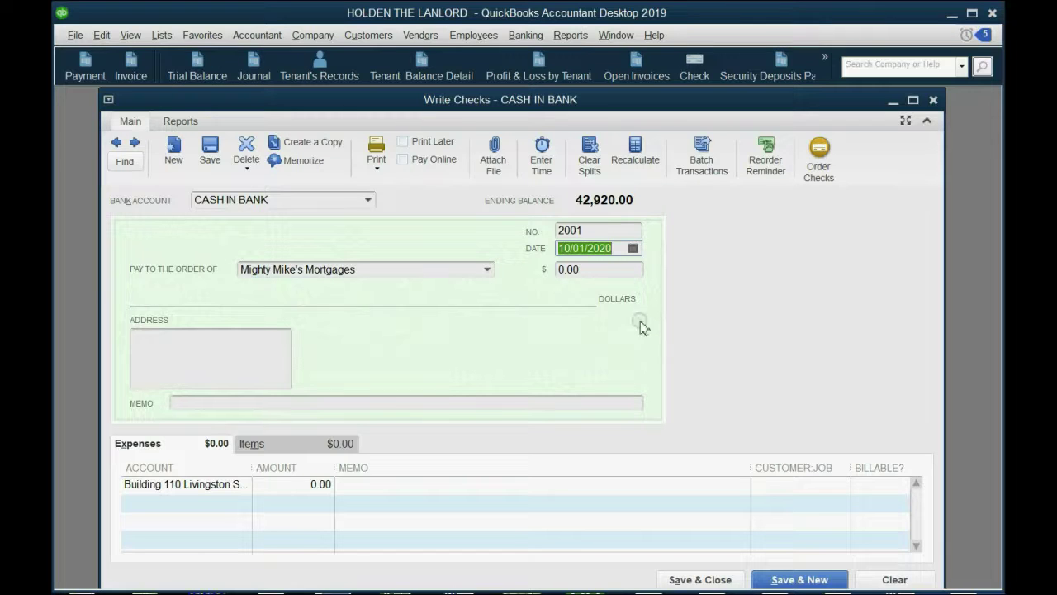
pyautogui.click(596, 266)
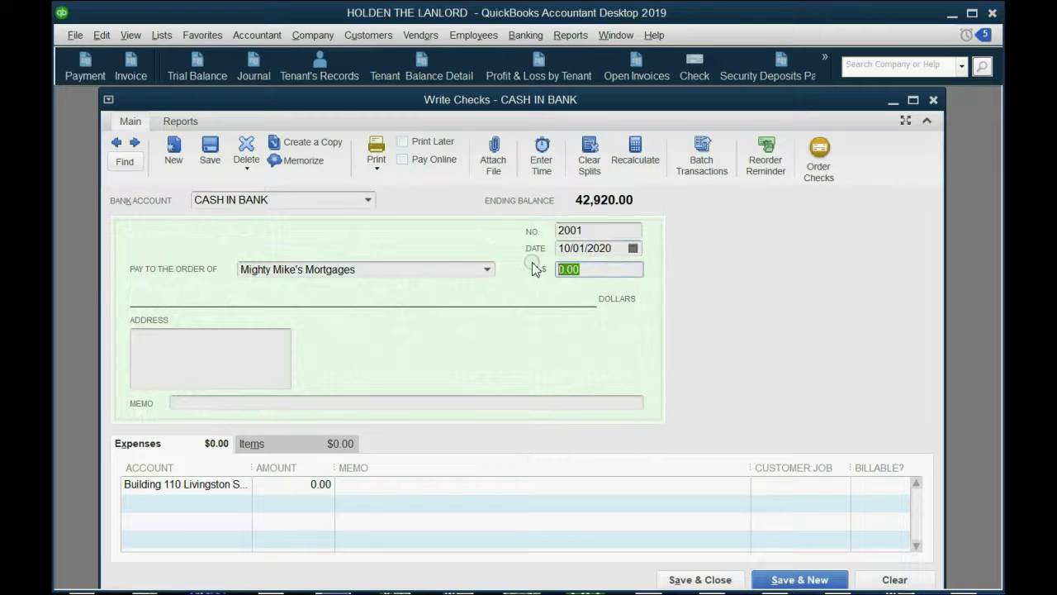
pyautogui.write('30000')
pyautogui.press('Tab')
# Assign the check's expense line to the building's fixed asset account, and save and close the check
pyautogui.click(237, 485)
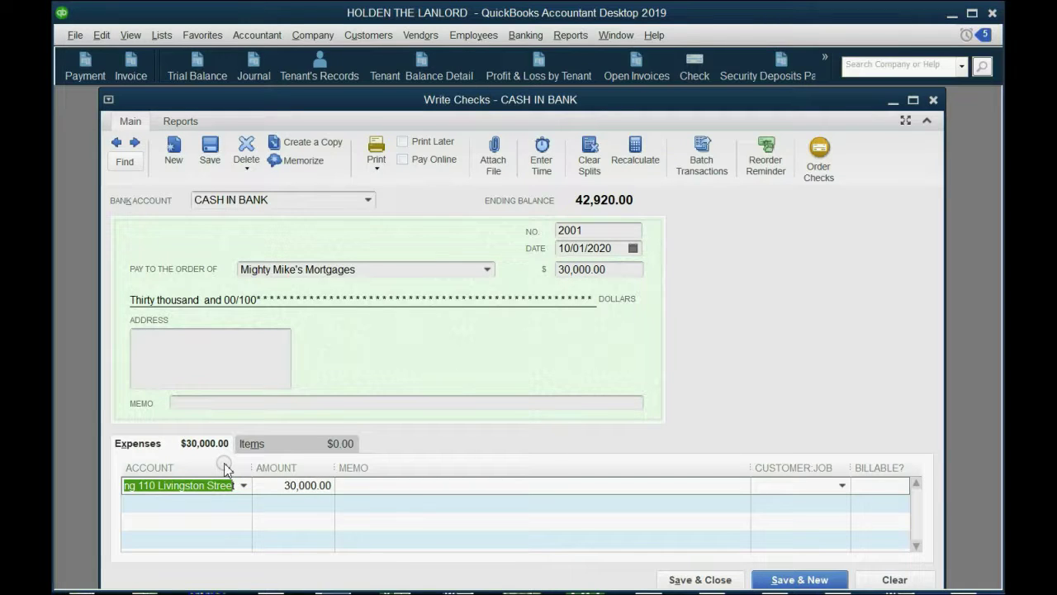
pyautogui.press('BackSpace')
pyautogui.press('BackSpace')
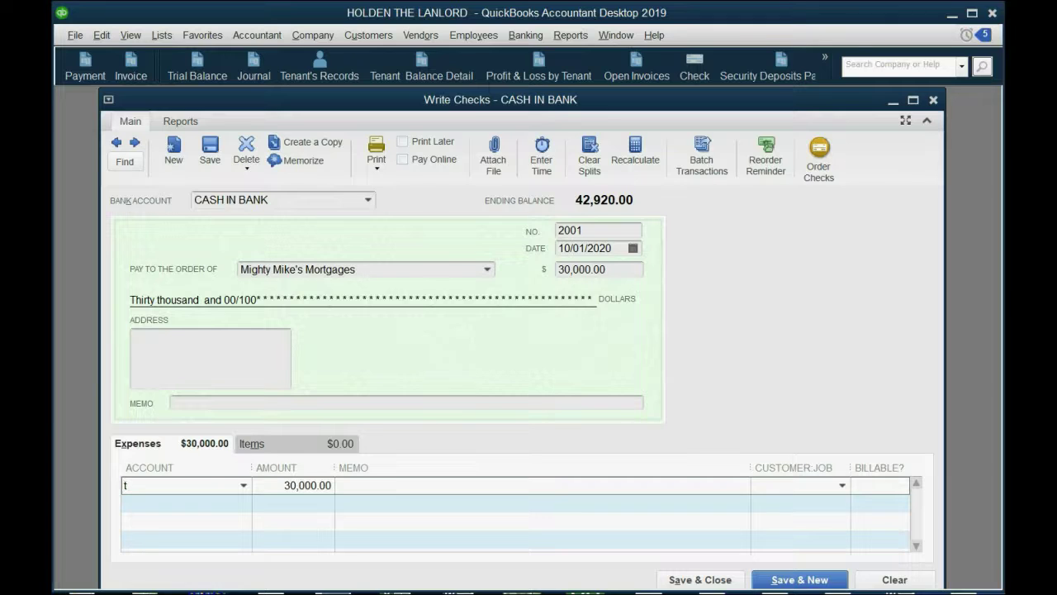
pyautogui.press('BackSpace')
pyautogui.click(242, 484)
pyautogui.scroll(1, 242, 485)
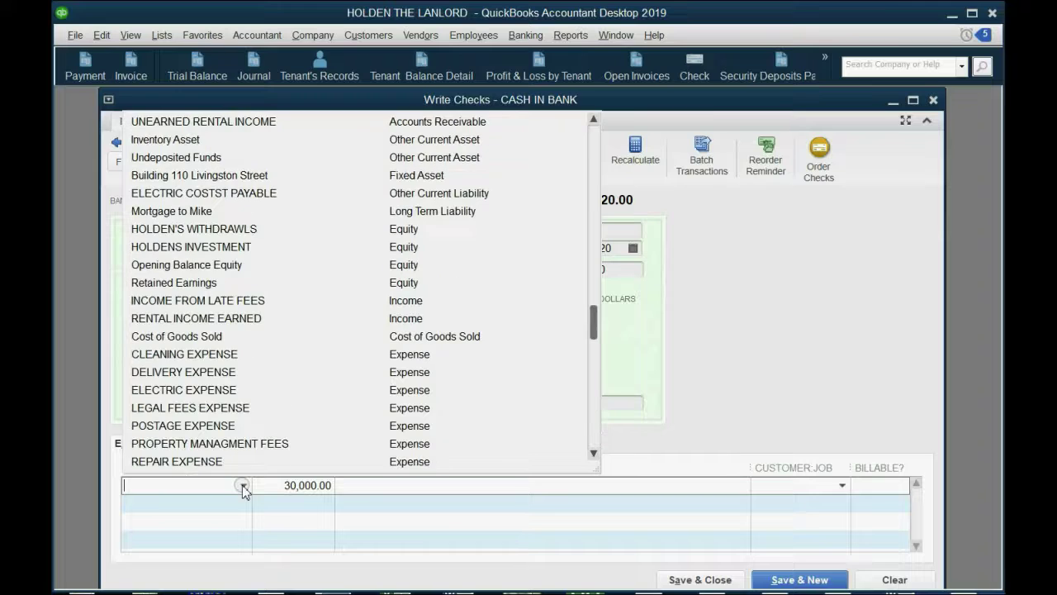
pyautogui.click(224, 180)
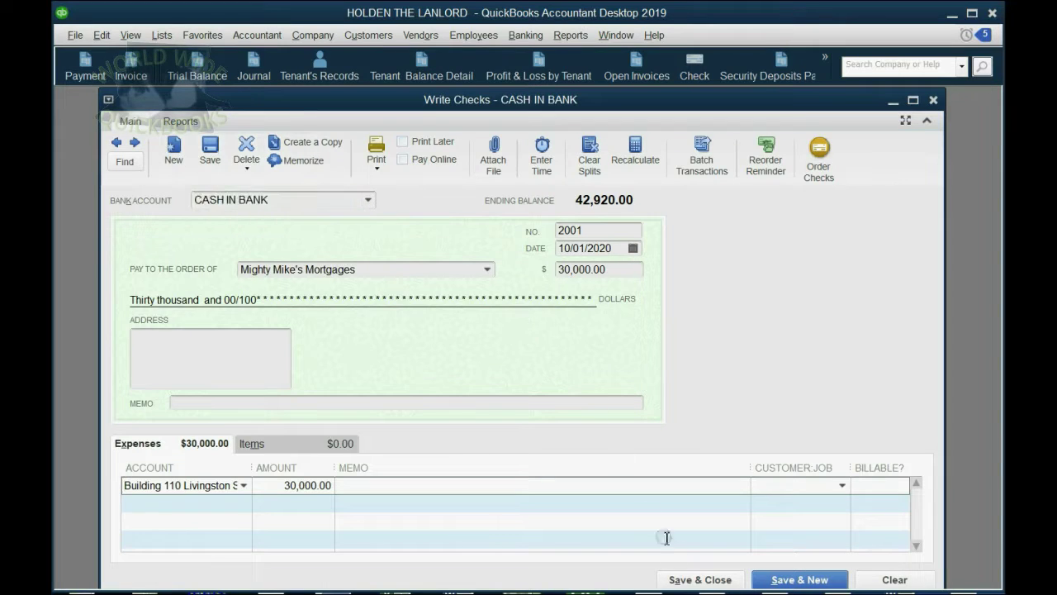
pyautogui.click(699, 579)
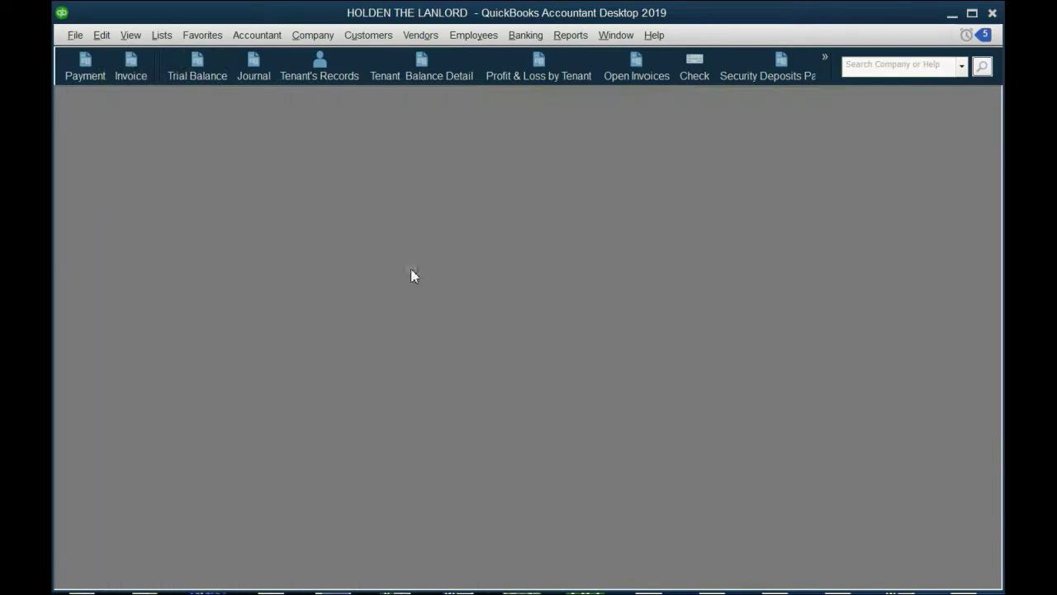
# Open the Trial Balance report to check the Cash in Bank and building account balances
pyautogui.click(201, 72)
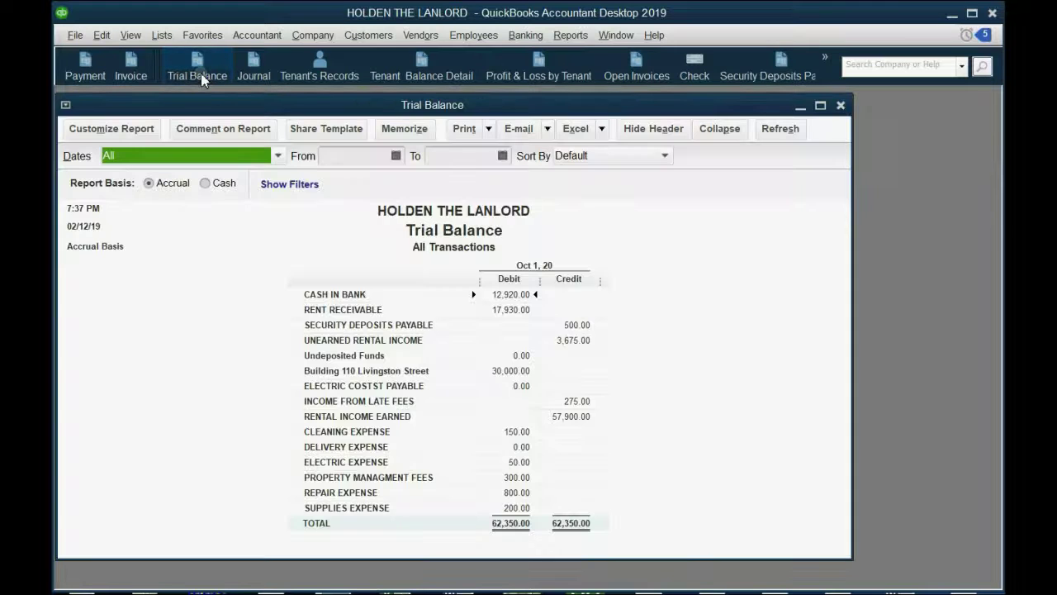
pyautogui.click(355, 293)
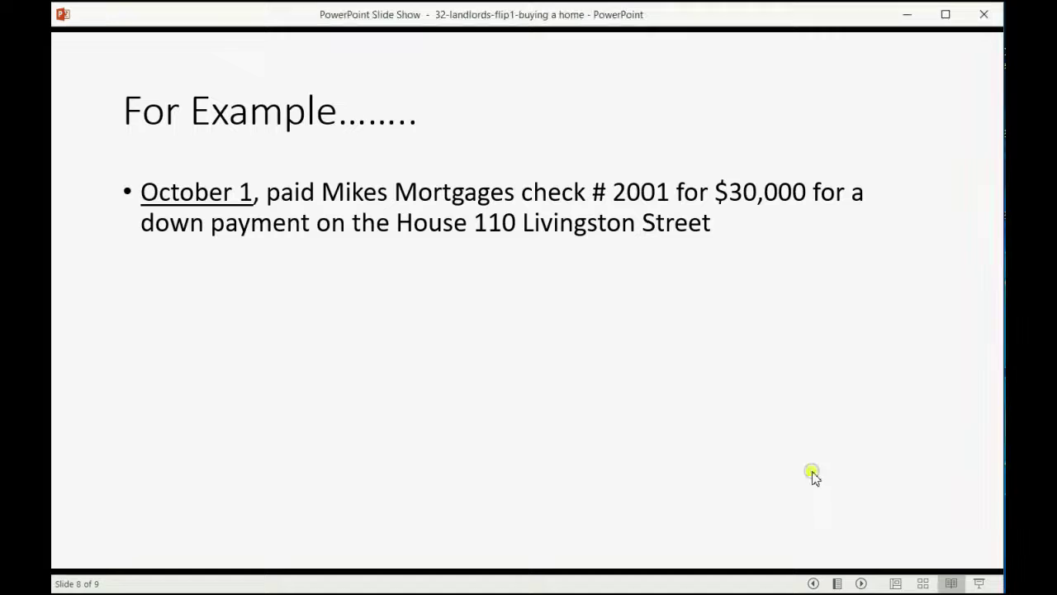
# Read the October 2 mortgage example on the PowerPoint slide and return to QuickBooks
pyautogui.click(811, 473)
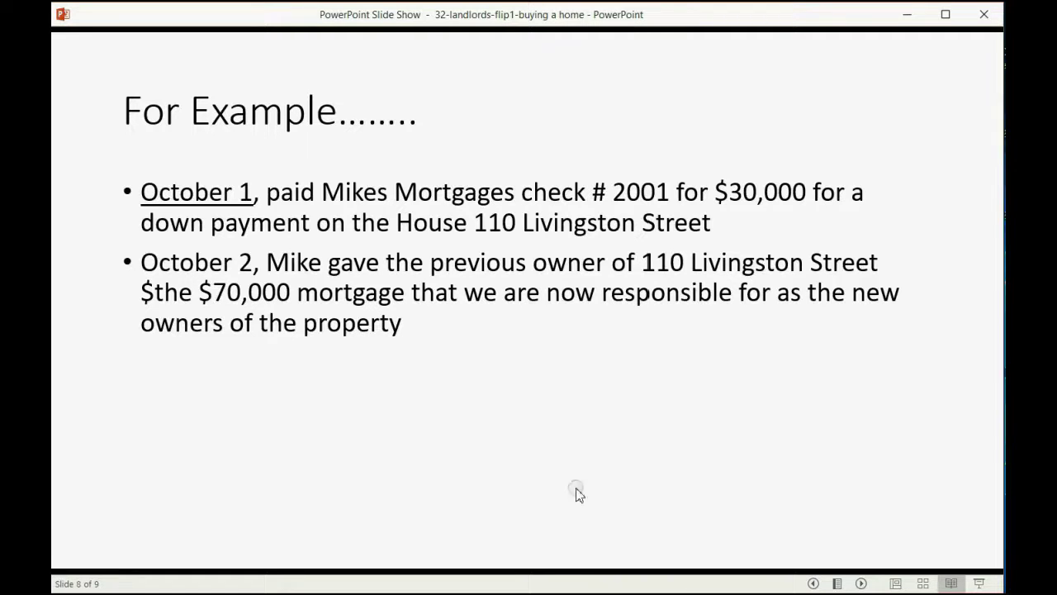
pyautogui.click(600, 512)
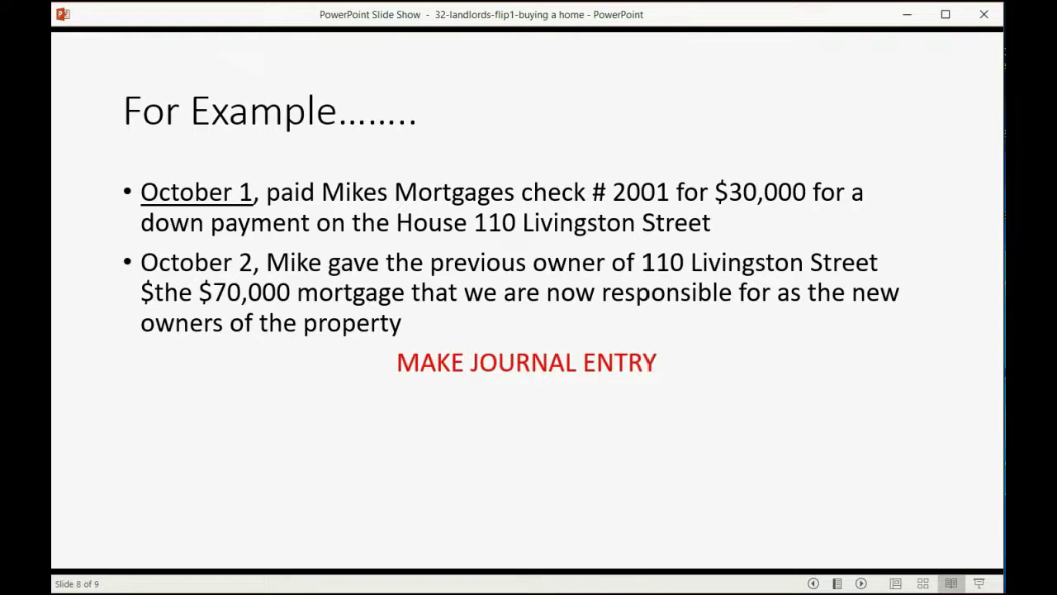
pyautogui.hotkey('alt', 'Tab')
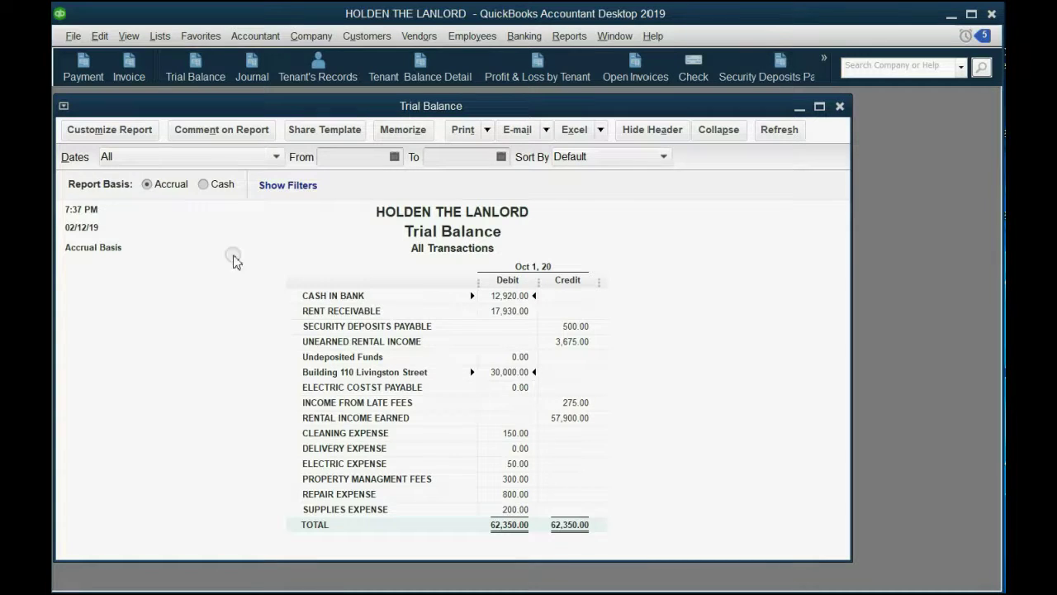
# Start a new general journal entry dated 10/02/2020
pyautogui.click(307, 37)
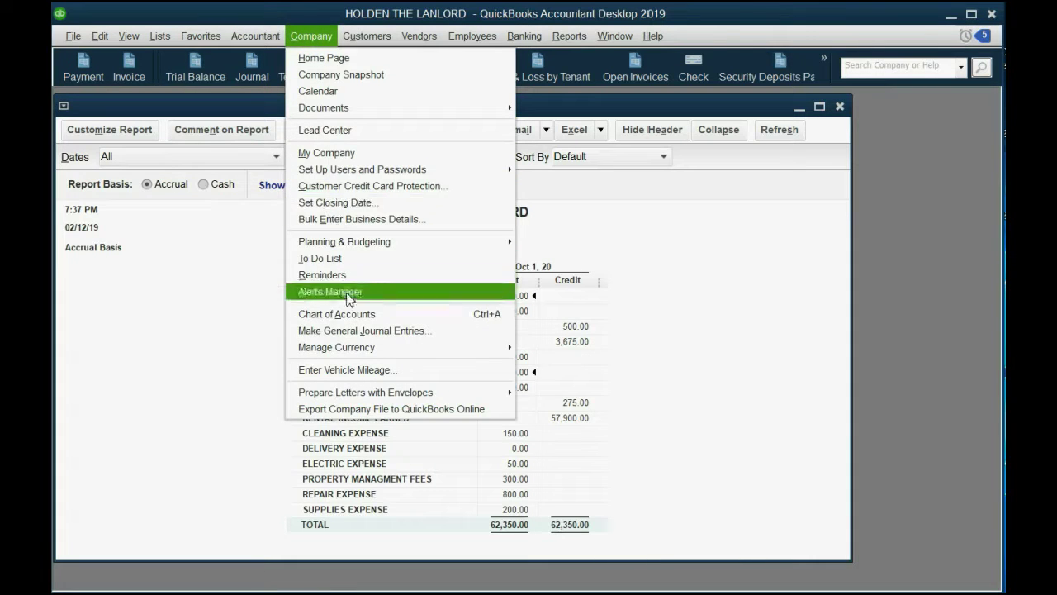
pyautogui.click(363, 332)
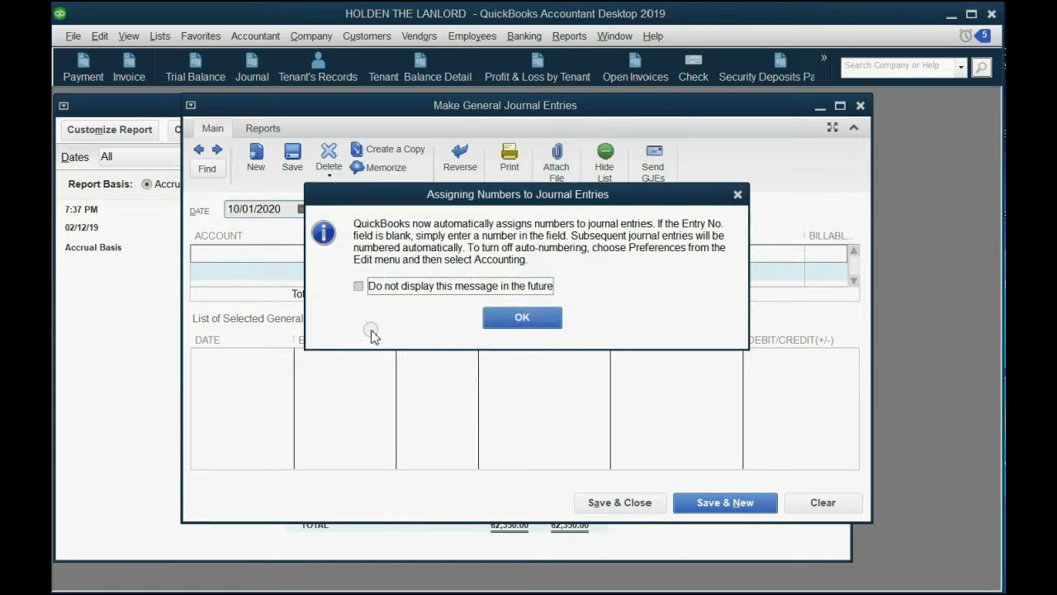
pyautogui.click(523, 317)
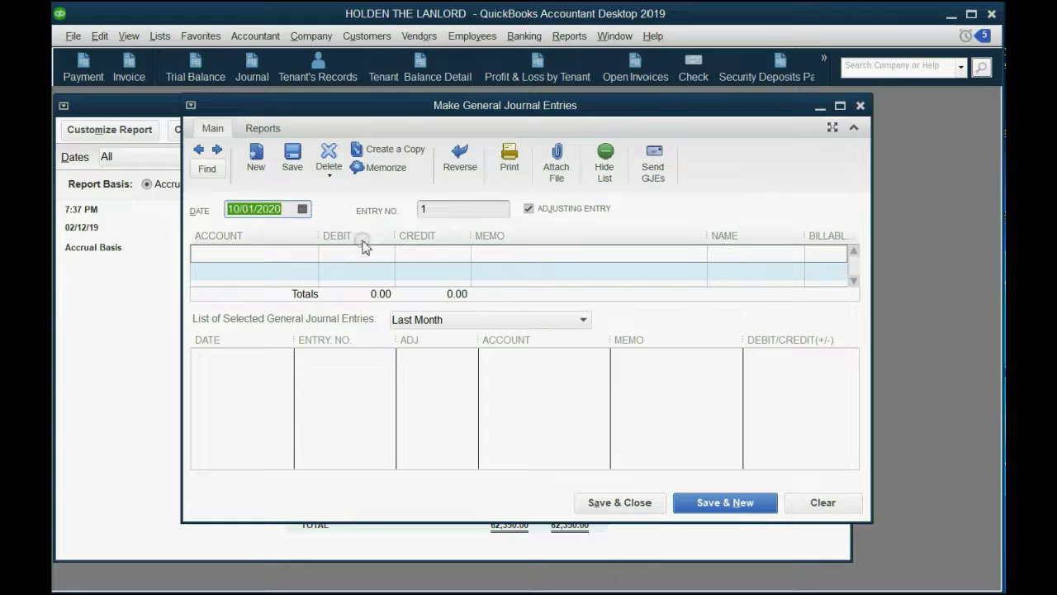
pyautogui.click(302, 209)
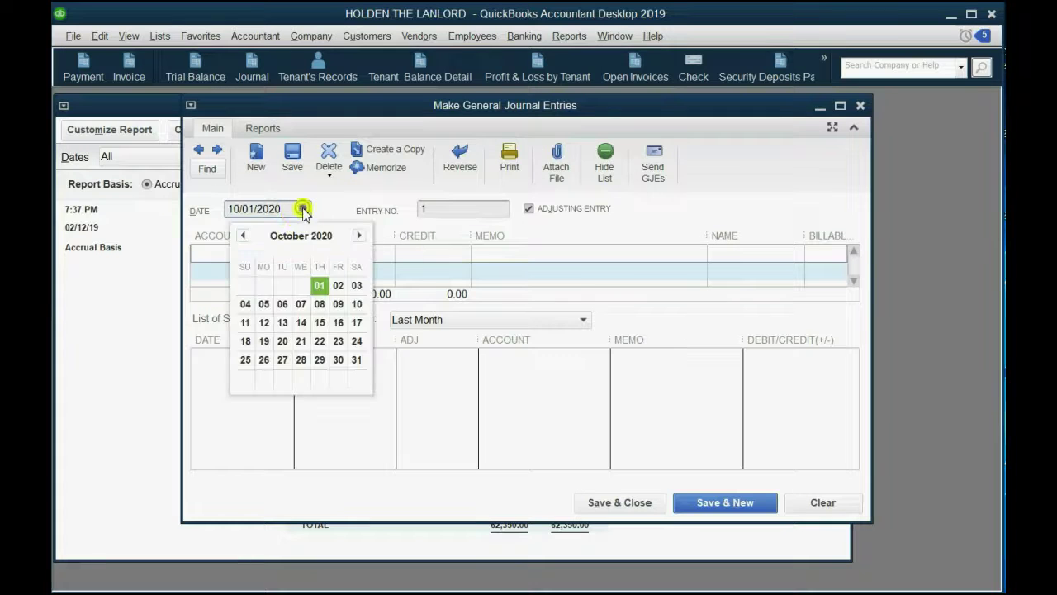
pyautogui.click(338, 285)
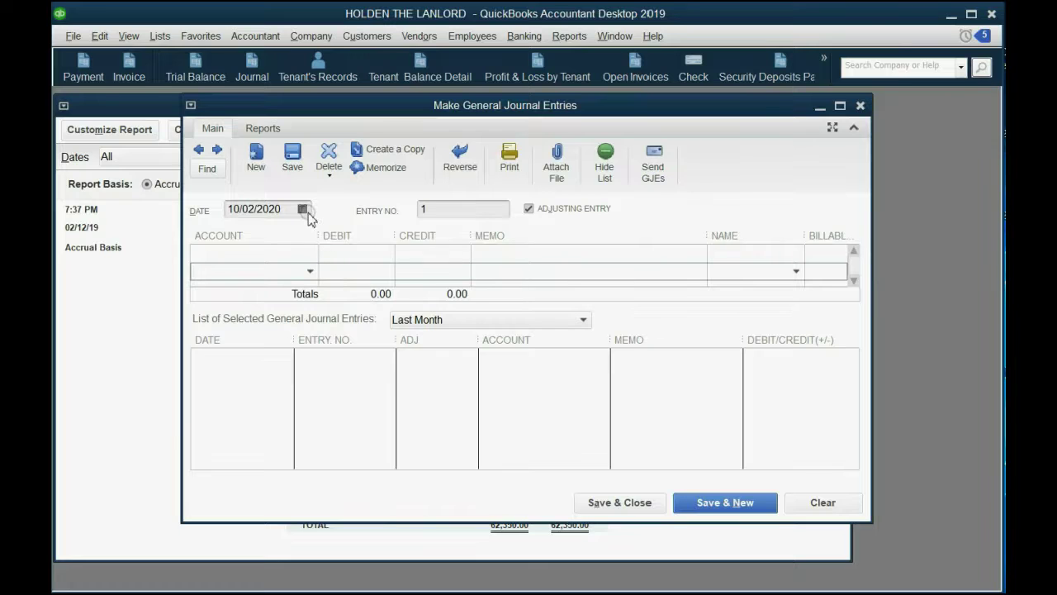
# Debit the building's fixed asset account 70,000 on the first line of the journal entry
pyautogui.click(310, 257)
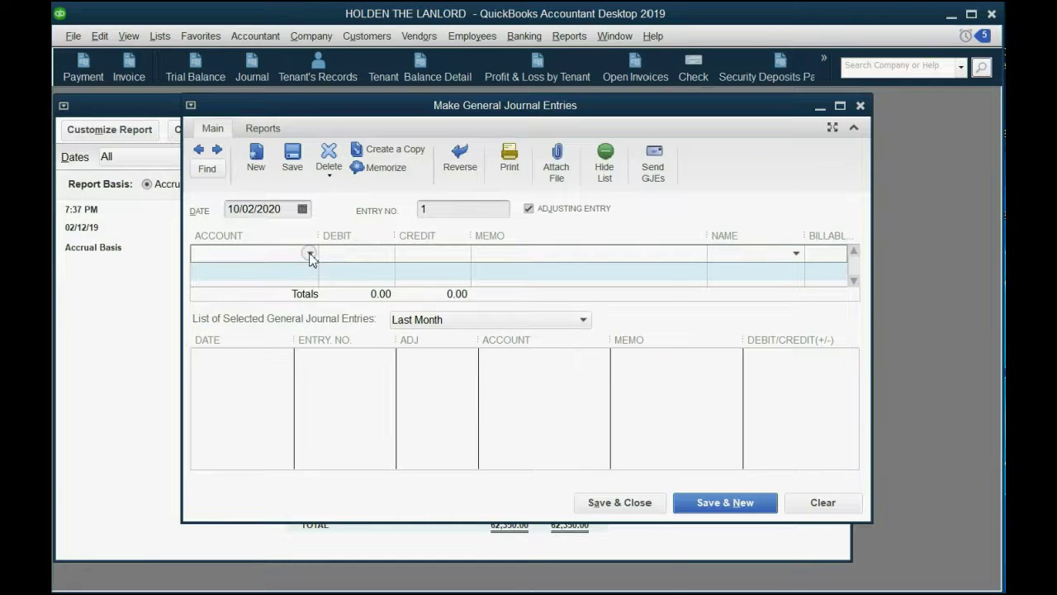
pyautogui.click(309, 254)
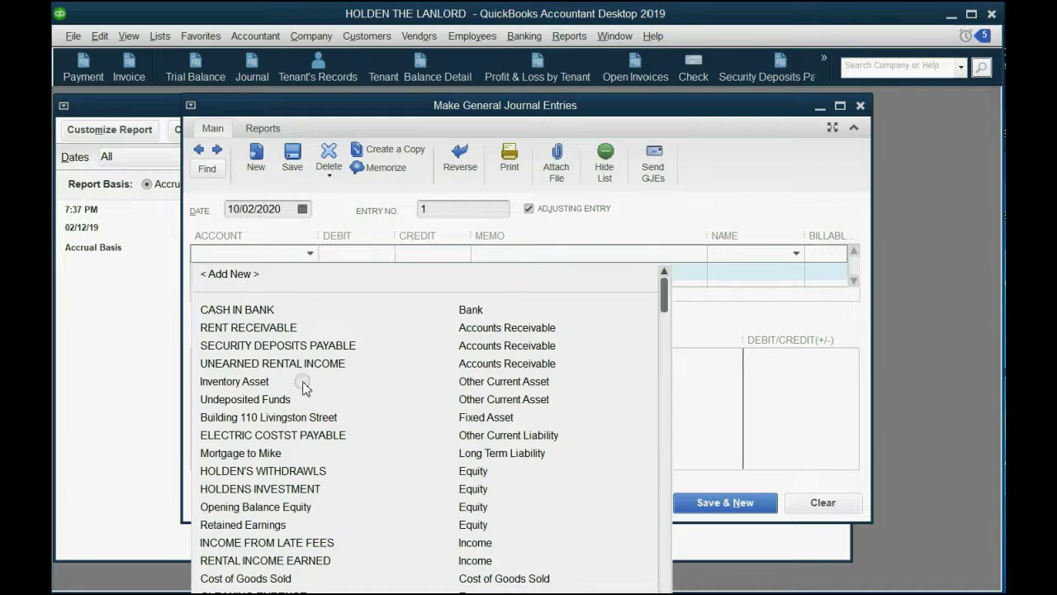
pyautogui.click(307, 419)
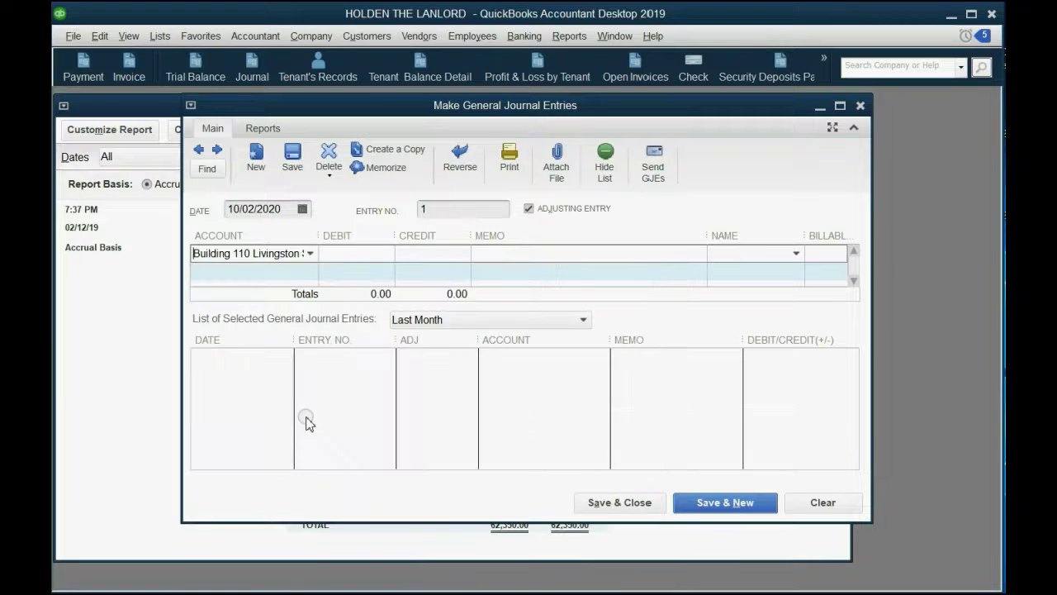
pyautogui.click(339, 253)
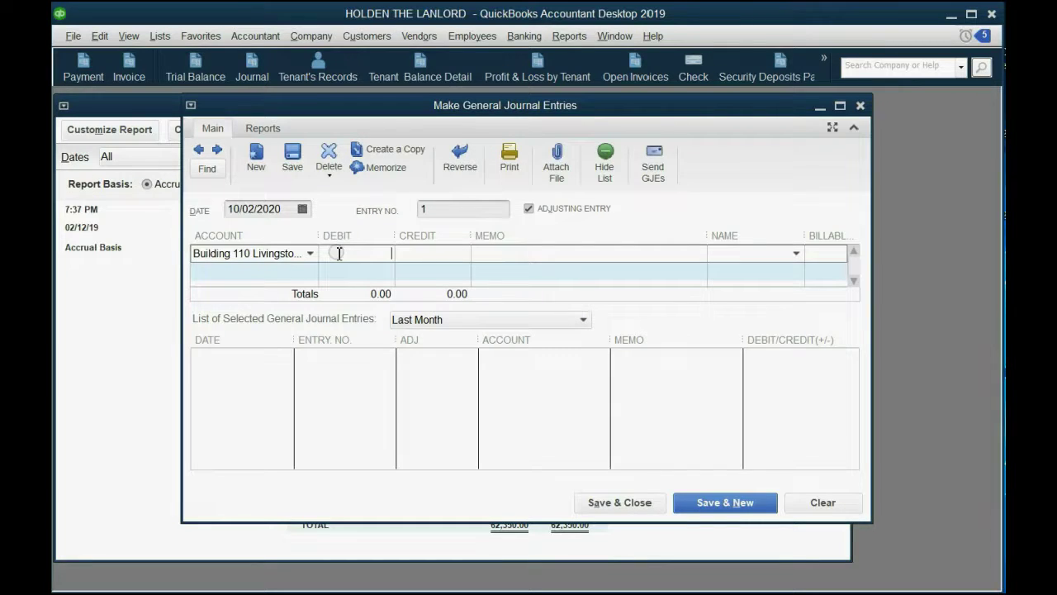
pyautogui.write('70000')
pyautogui.press('Tab')
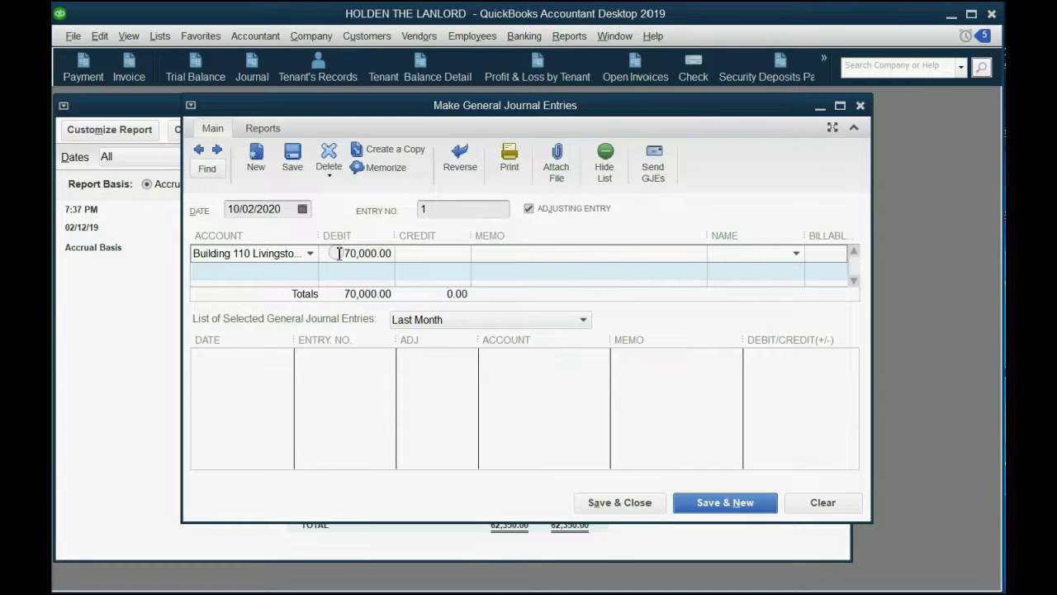
# Credit the mortgage long-term liability account 70,000 on the second line of the journal entry
pyautogui.click(421, 277)
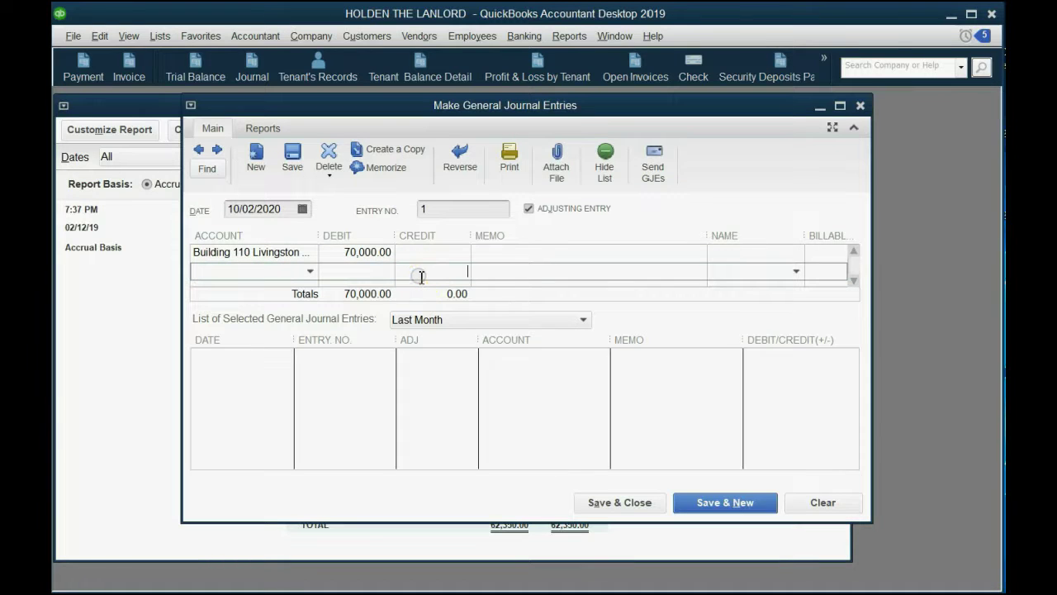
pyautogui.write('70000')
pyautogui.press('Tab')
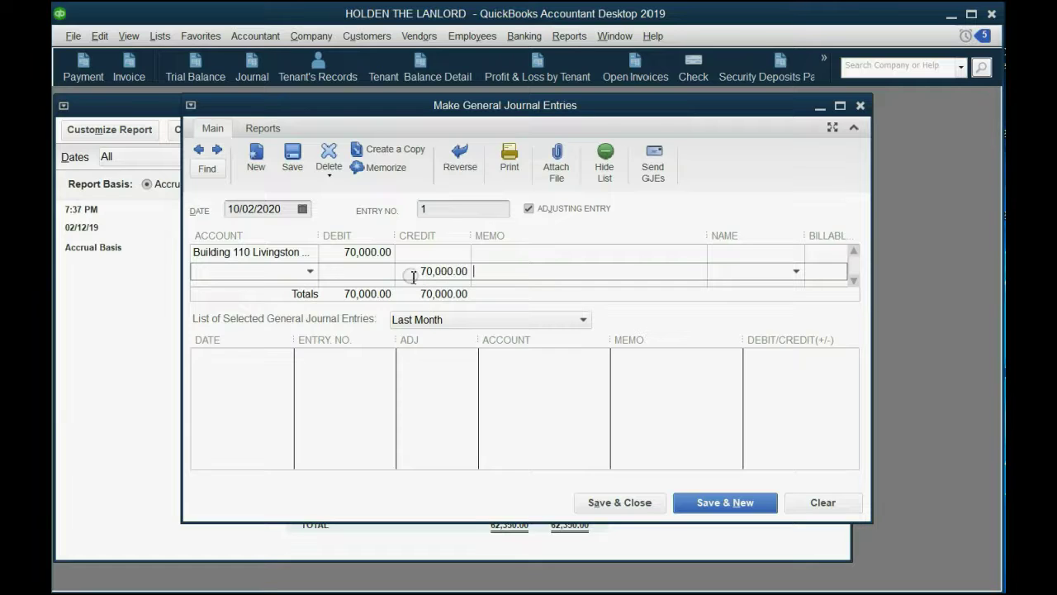
pyautogui.click(309, 271)
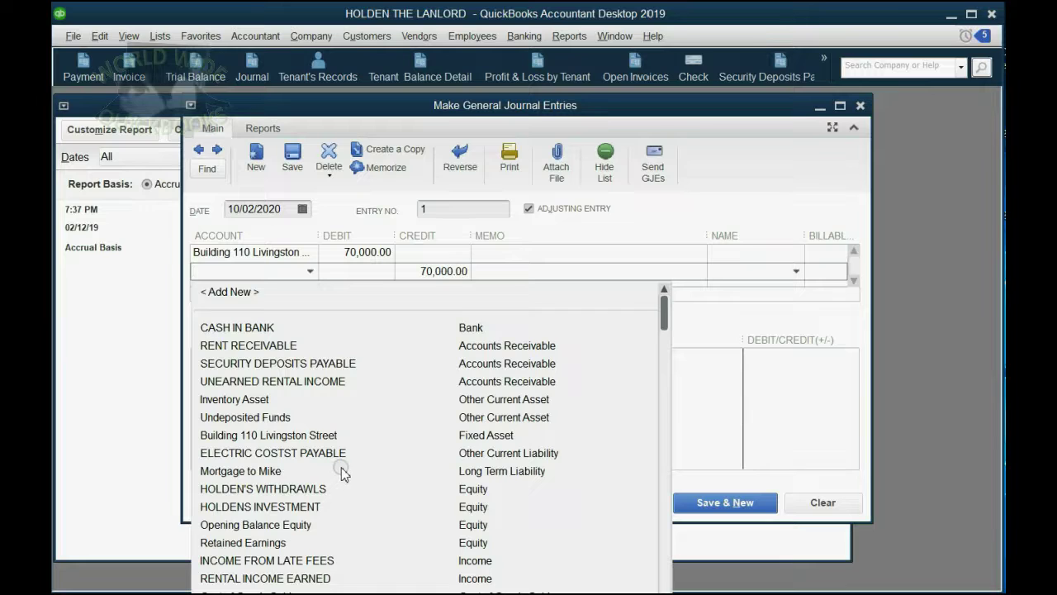
pyautogui.click(489, 473)
pyautogui.click(489, 471)
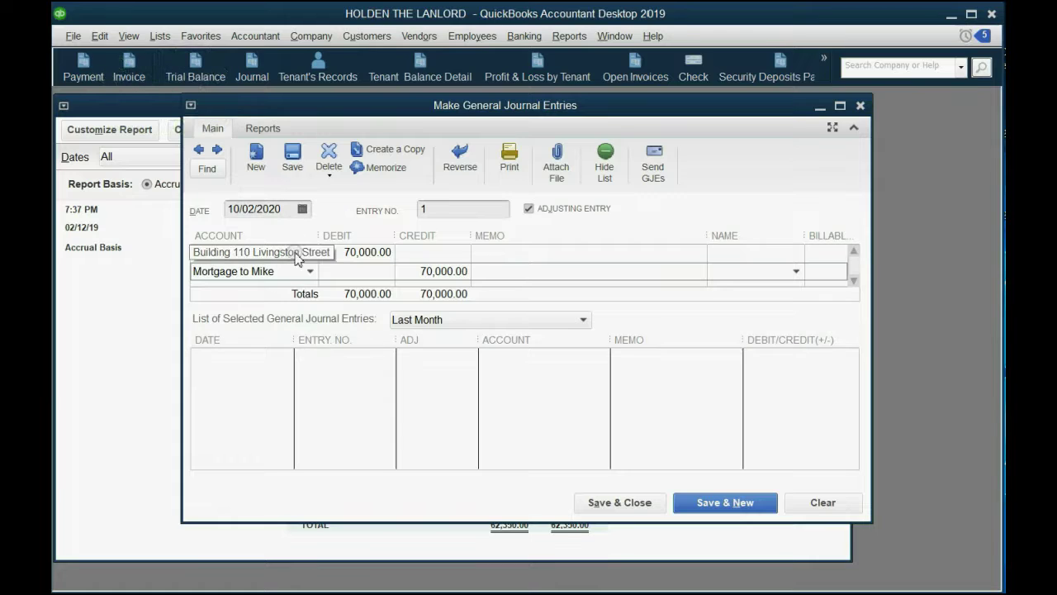
# Review the journal entry's date, debit and credit, and save and close it, acknowledging the fixed asset notice
pyautogui.click(292, 211)
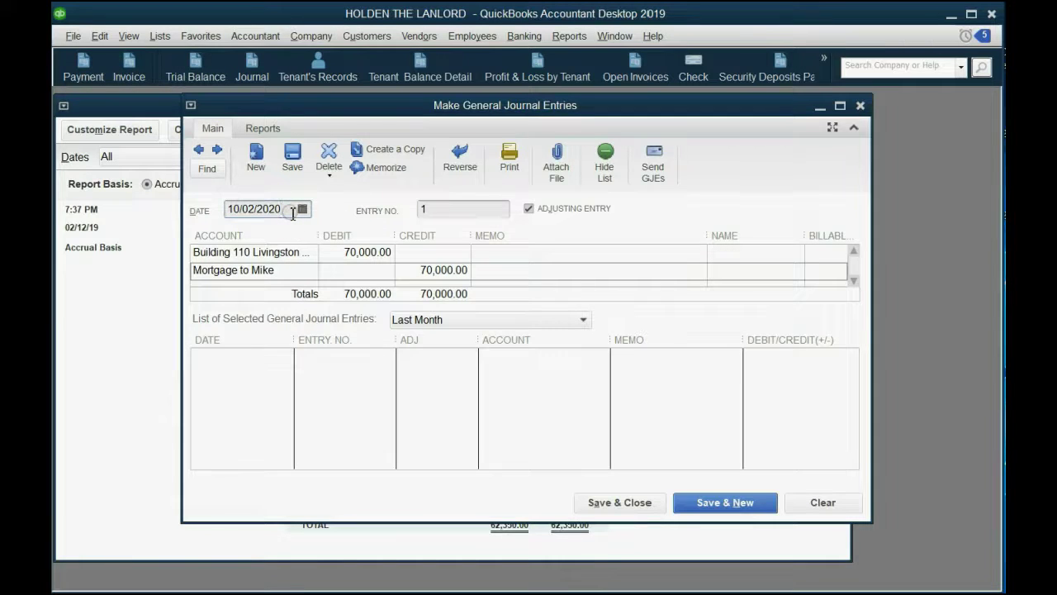
pyautogui.click(337, 254)
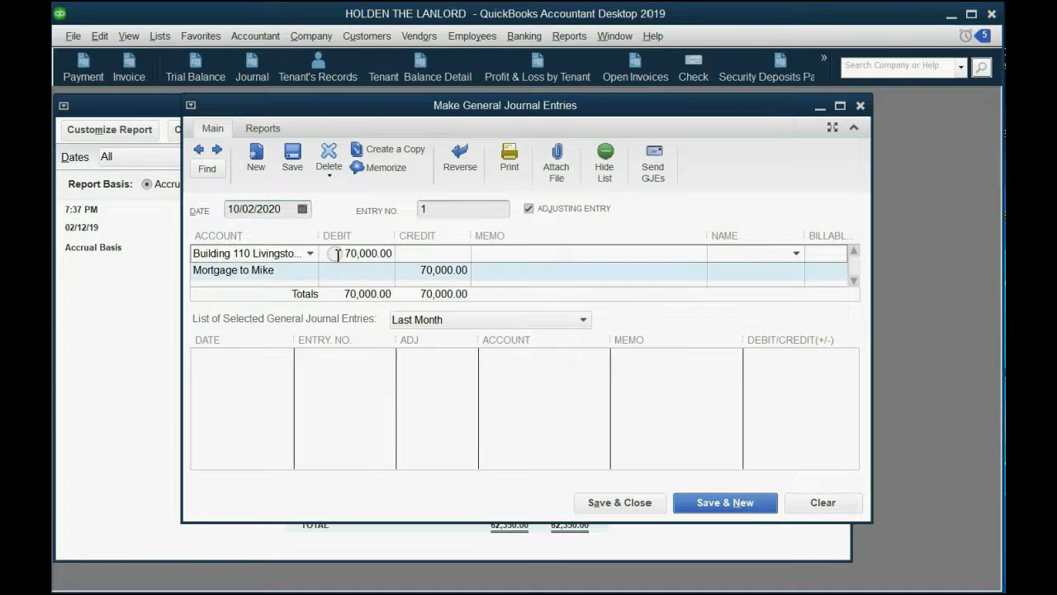
pyautogui.moveTo(338, 254); pyautogui.dragTo(398, 256)
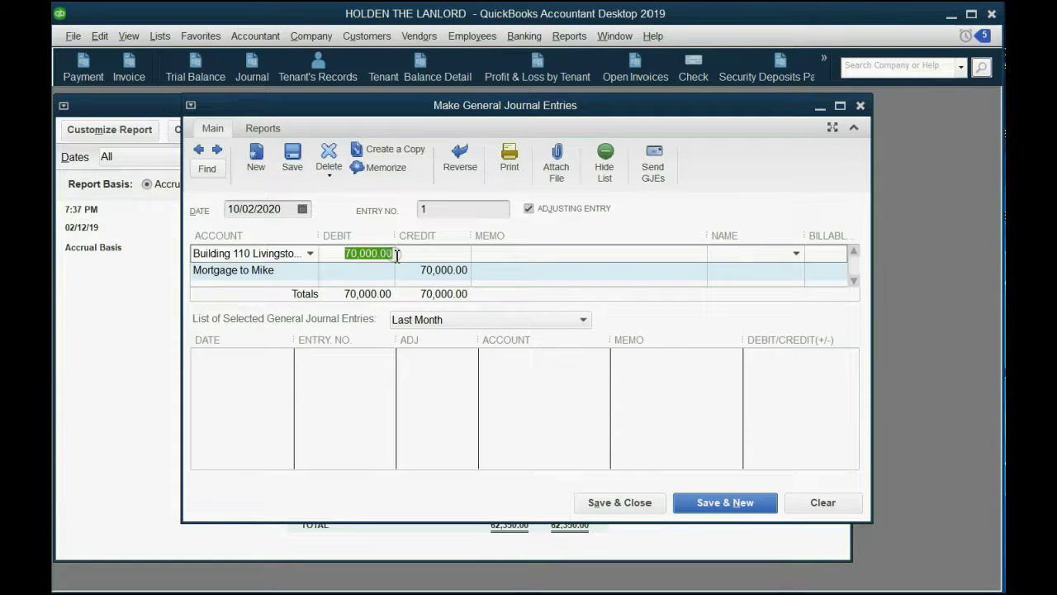
pyautogui.click(422, 269)
pyautogui.moveTo(421, 270); pyautogui.dragTo(484, 269)
pyautogui.click(481, 269)
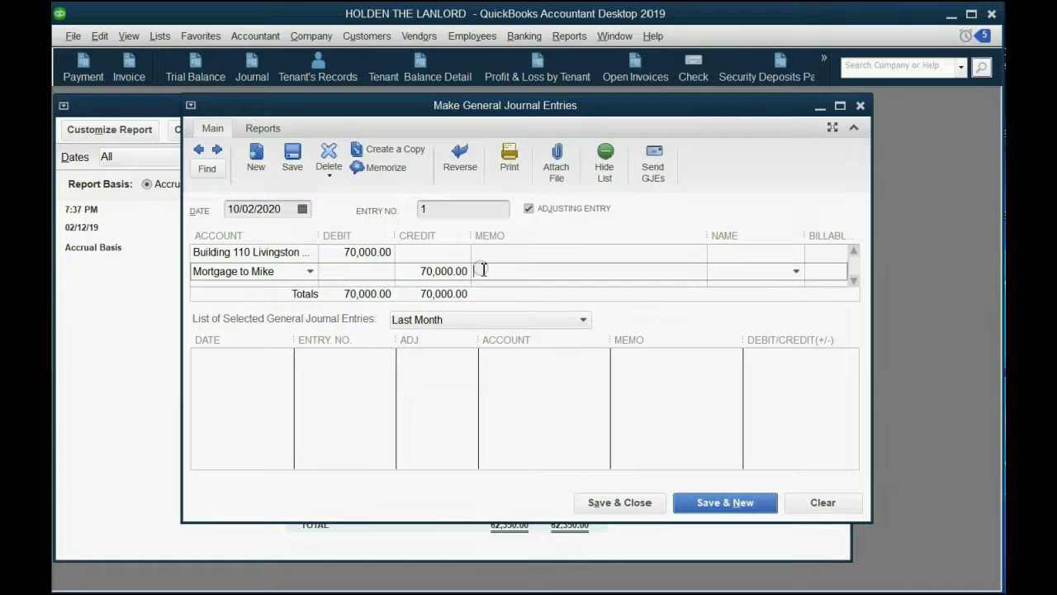
pyautogui.click(601, 503)
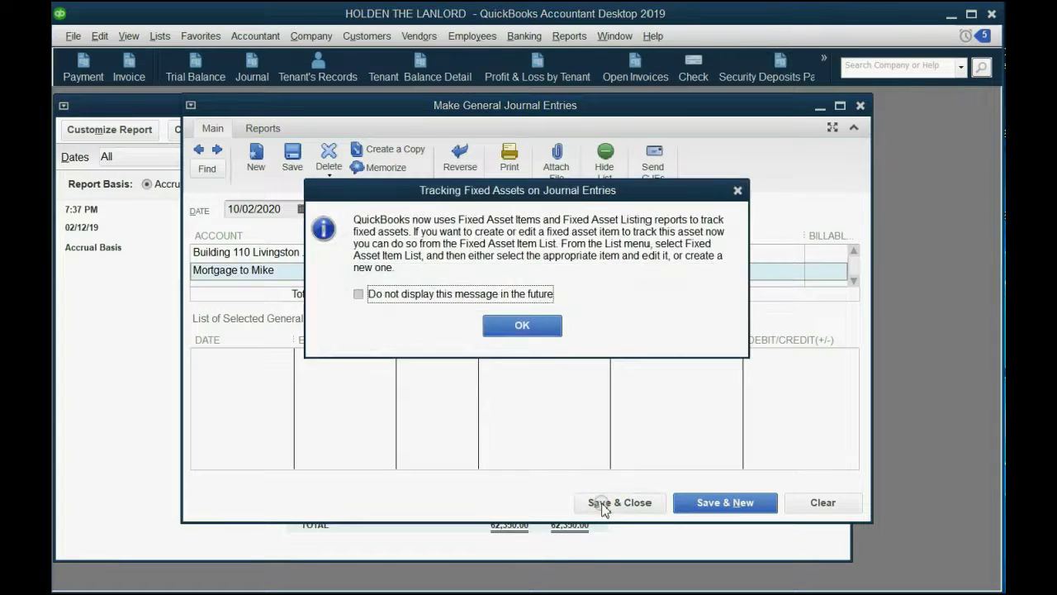
pyautogui.click(505, 327)
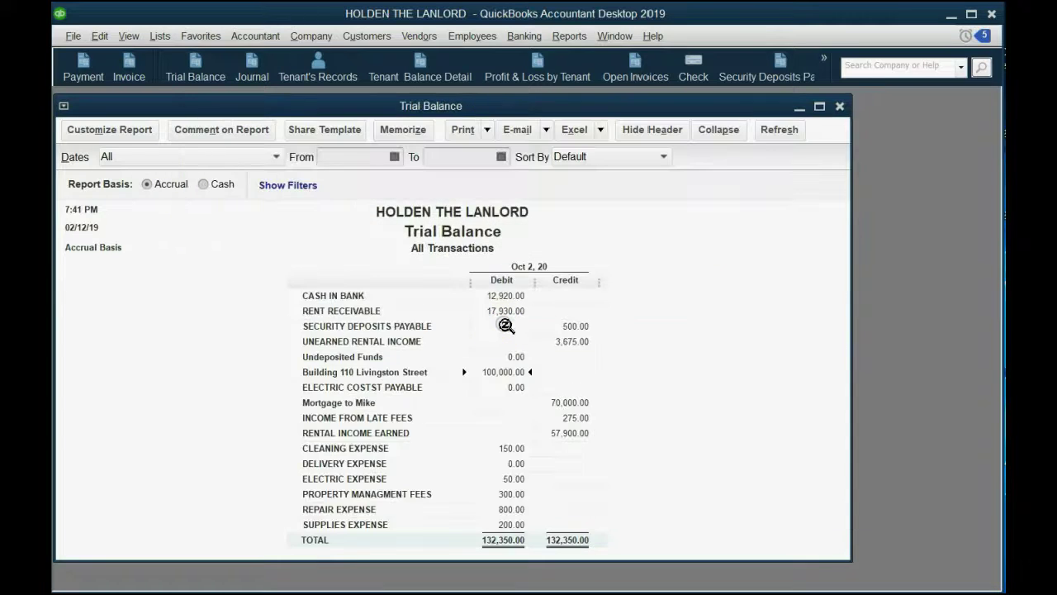